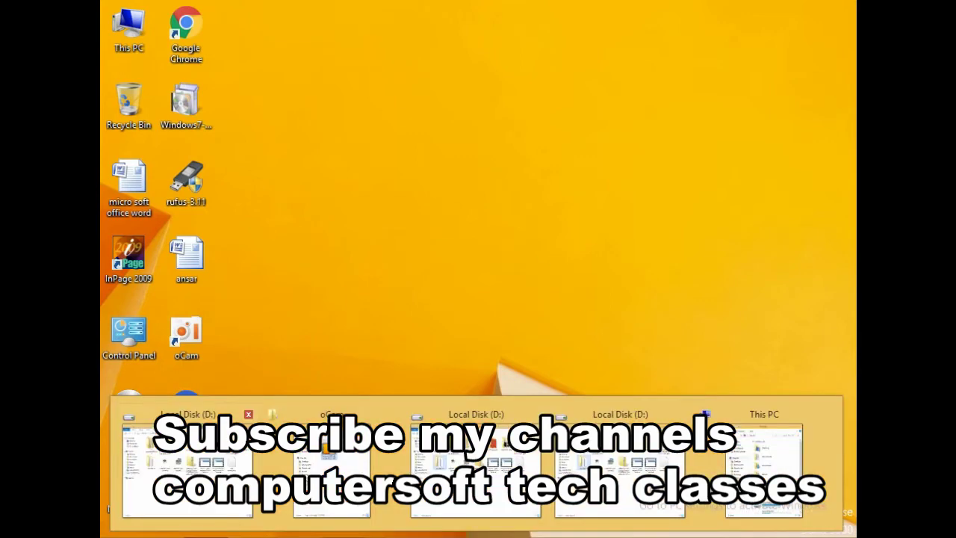
Step: View the contents of Local Disk (D:), including the Window 10 folder, and minimise the window
{"action": "left_click", "coordinate": [471, 490]}
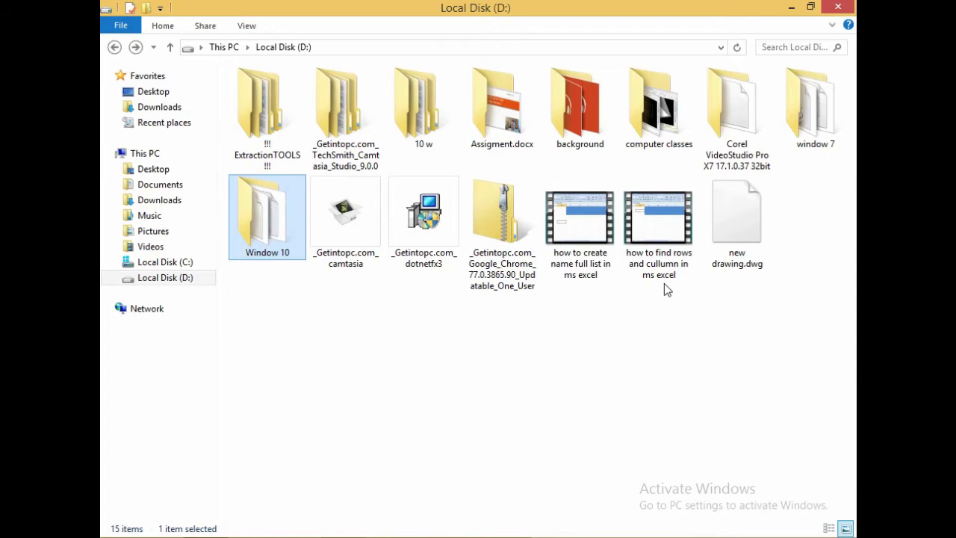
{"action": "left_click", "coordinate": [791, 9]}
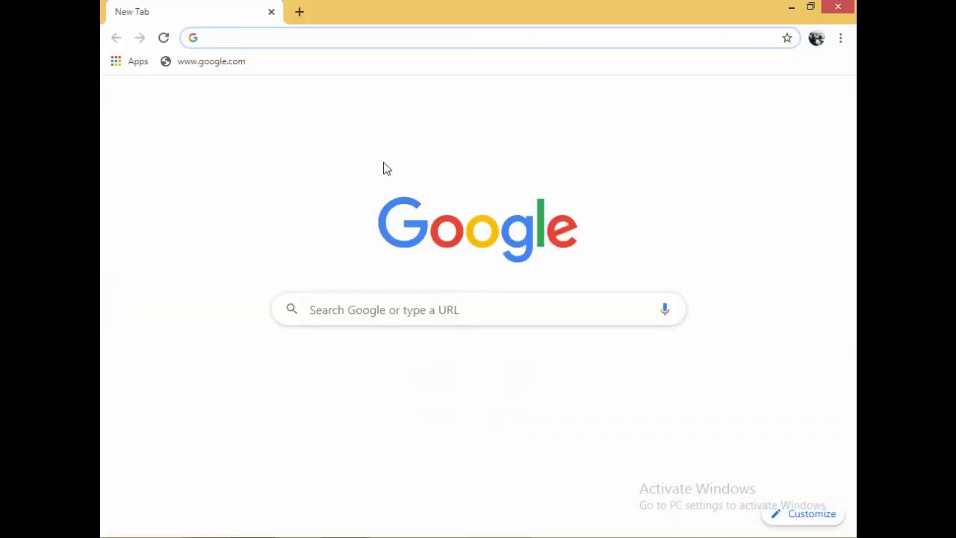
{"action": "left_click", "coordinate": [391, 309]}
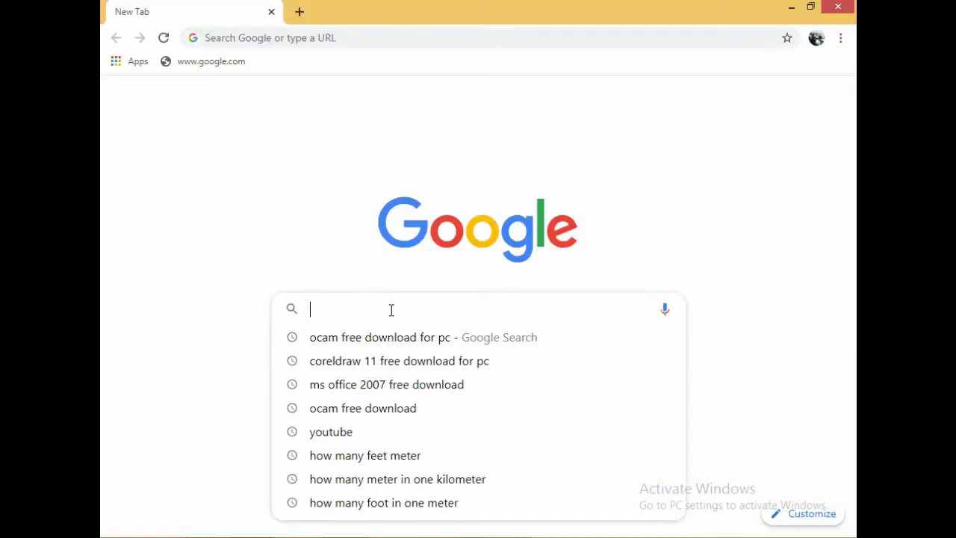
{"action": "type", "text": "www."}
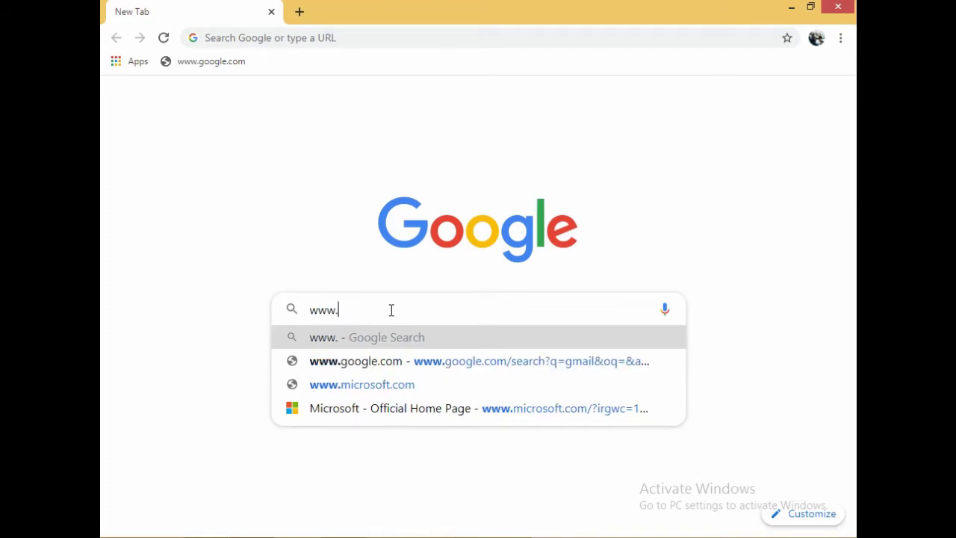
{"action": "type", "text": "imp"}
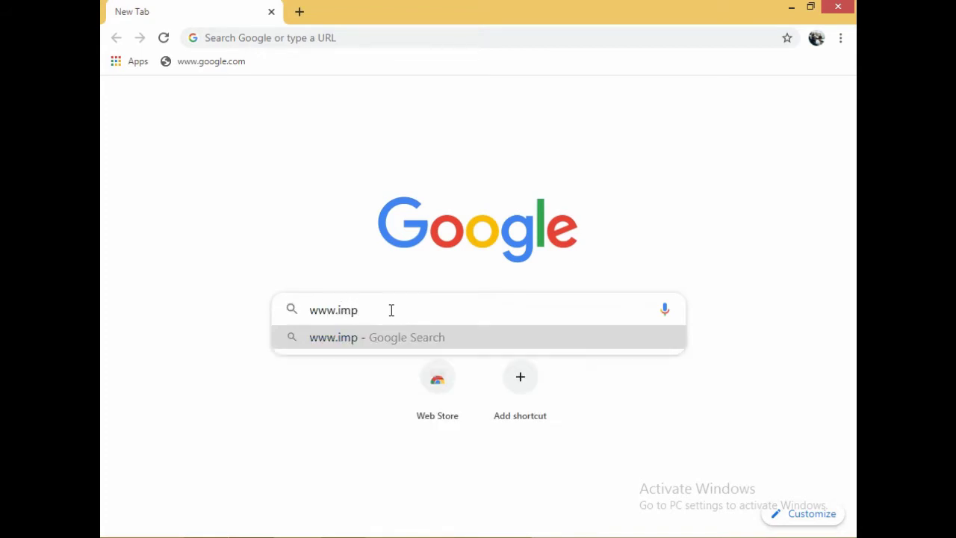
{"action": "key", "text": "BackSpace"}
{"action": "type", "text": "gbu"}
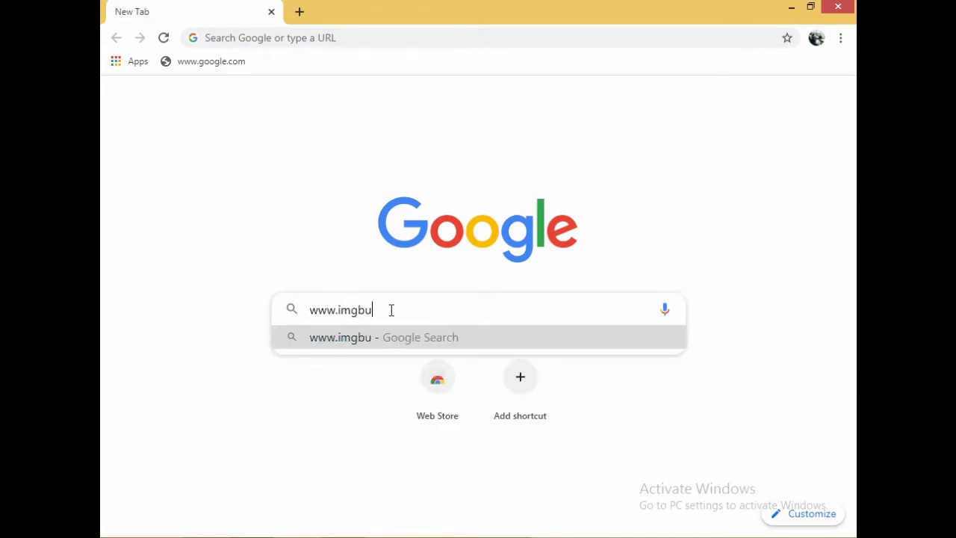
{"action": "type", "text": "rn.com"}
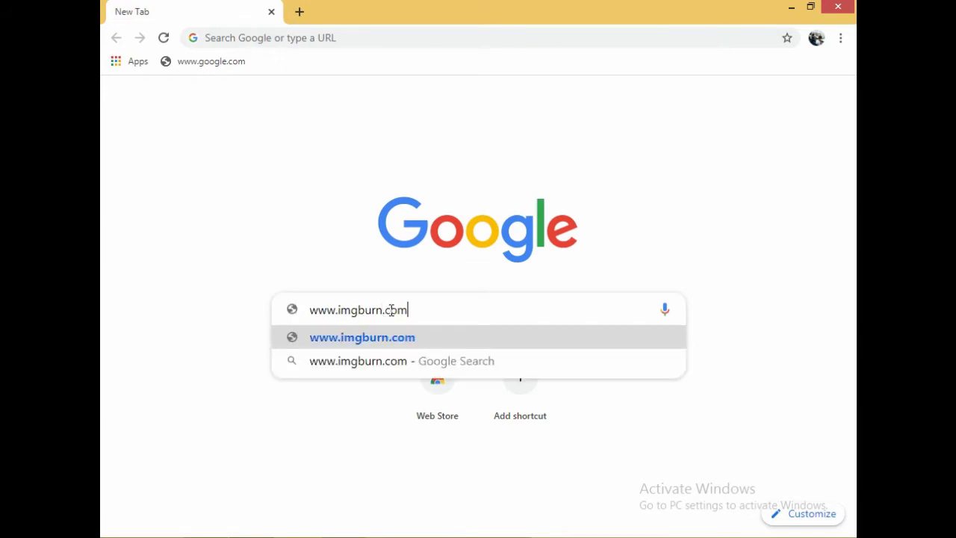
{"action": "key", "text": "Escape"}
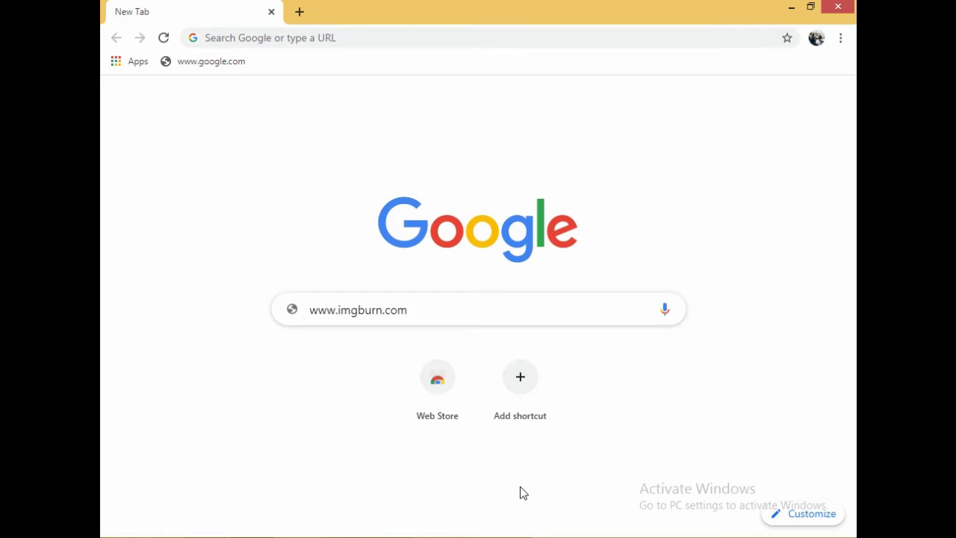
{"action": "left_click_drag", "start_coordinate": [433, 323], "coordinate": [293, 311]}
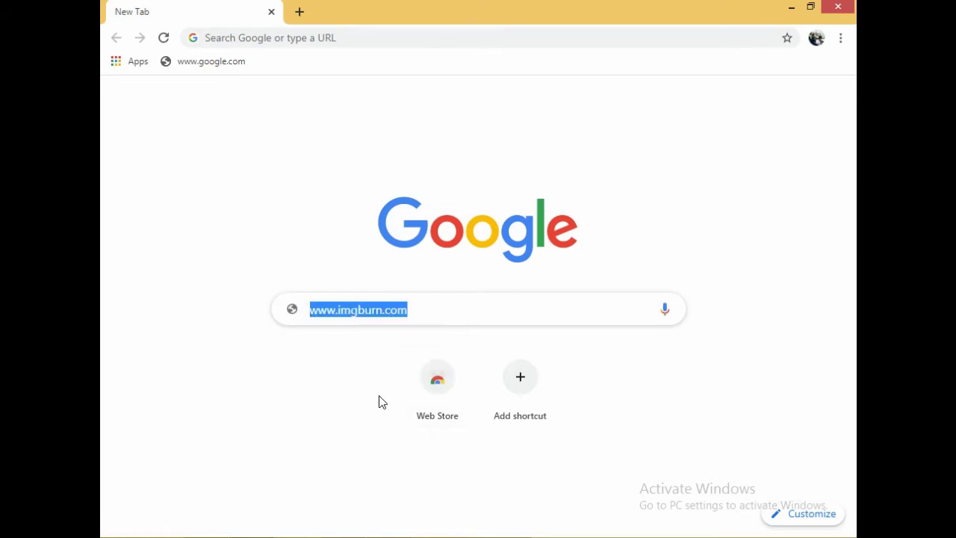
{"action": "left_click", "coordinate": [439, 315]}
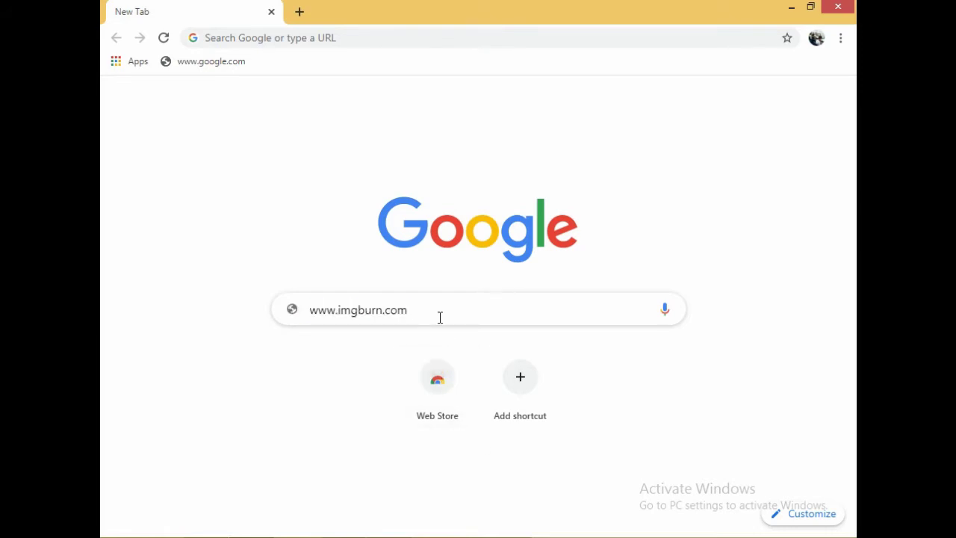
{"action": "left_click", "coordinate": [791, 8]}
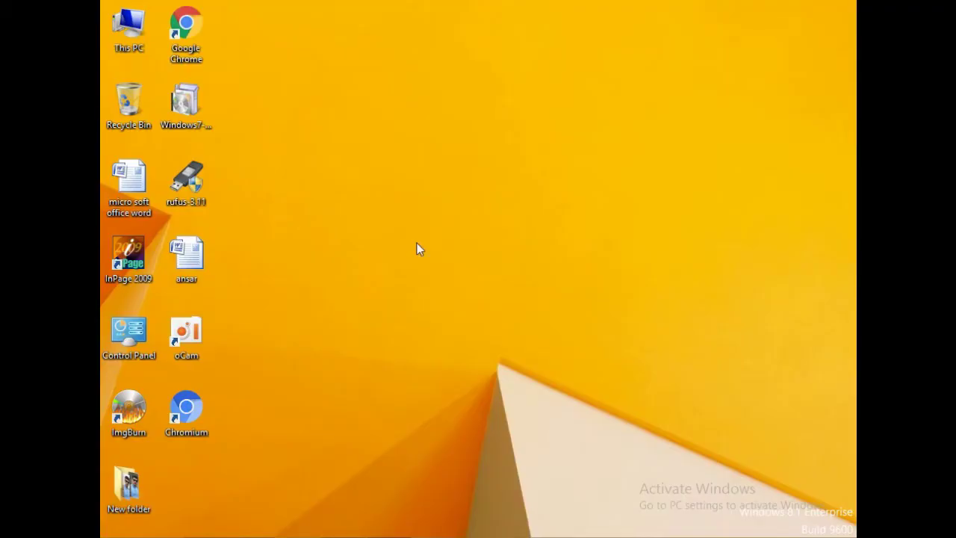
Step: Launch ImgBurn, choose to create an image file from files/folders, and add D:\Window 10 as the source folder
{"action": "double_click", "coordinate": [137, 415]}
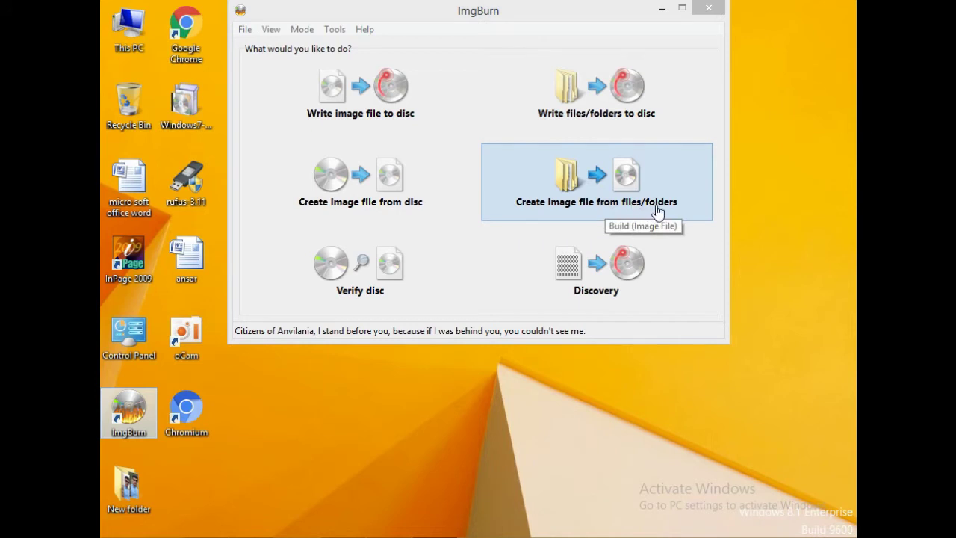
{"action": "left_click", "coordinate": [655, 209]}
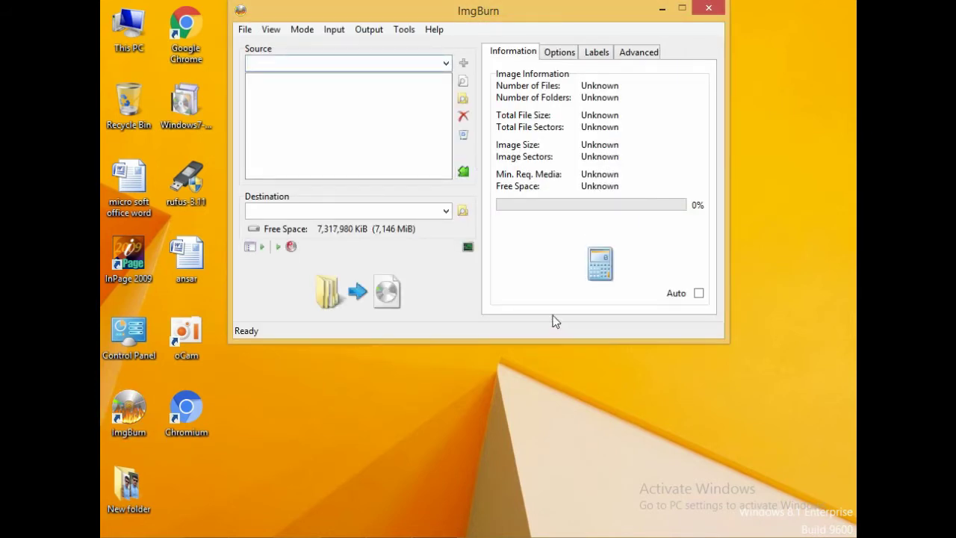
{"action": "left_click", "coordinate": [462, 101]}
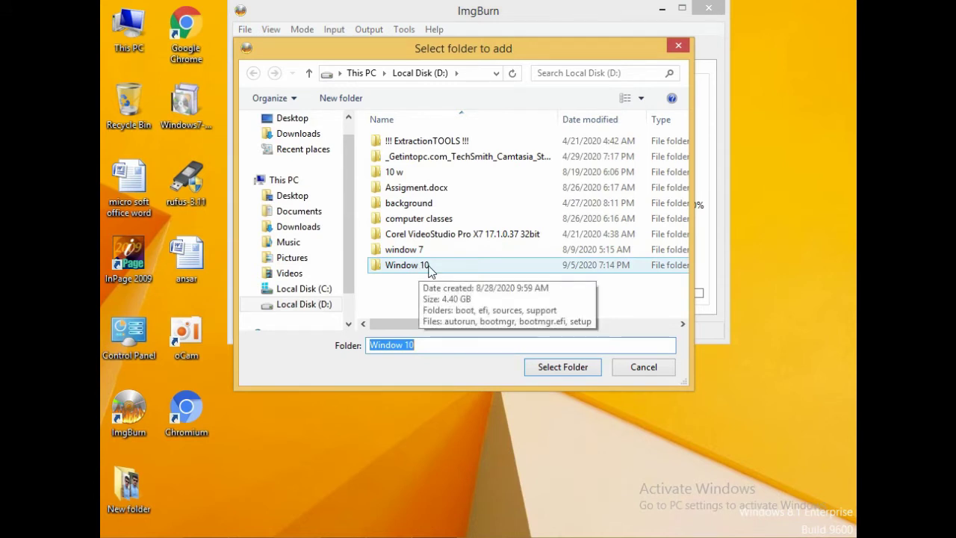
{"action": "double_click", "coordinate": [429, 266]}
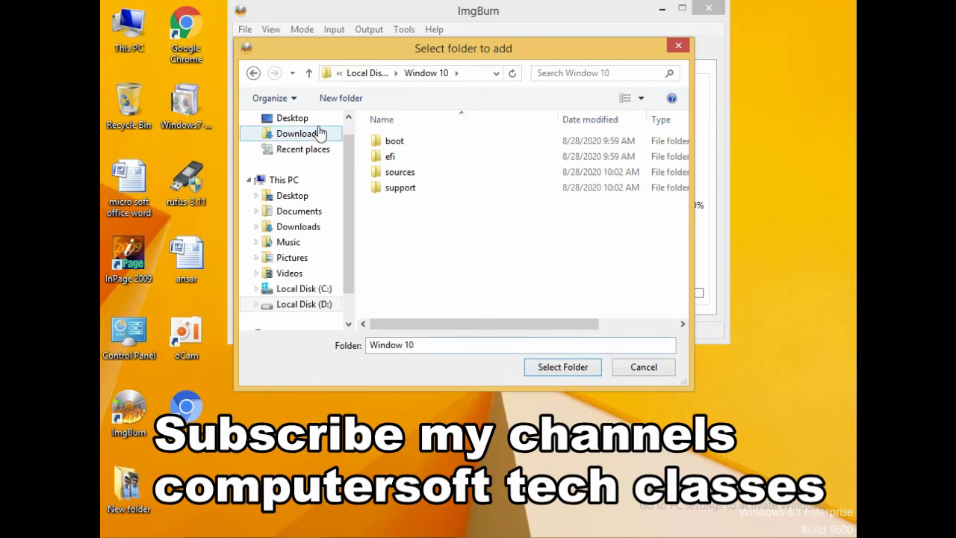
{"action": "left_click", "coordinate": [253, 72]}
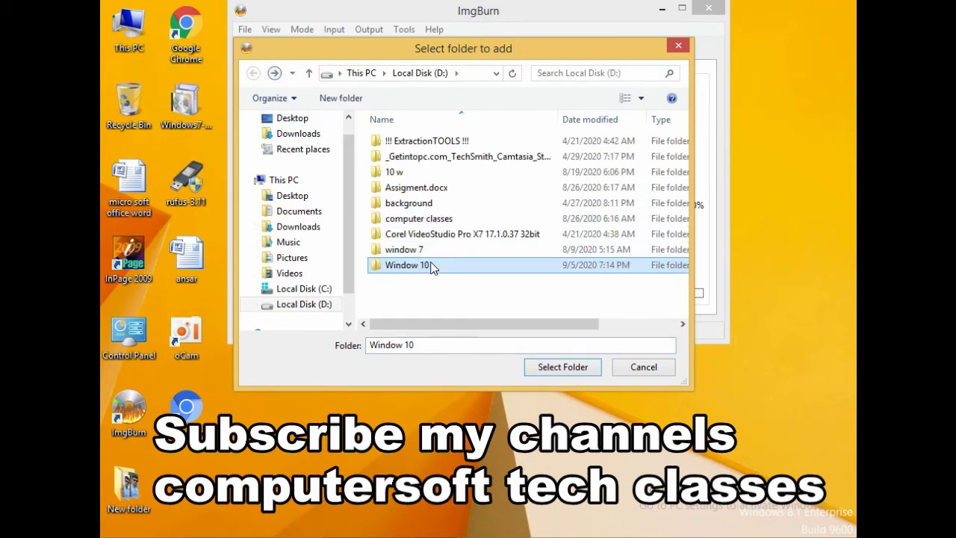
{"action": "left_click", "coordinate": [572, 363]}
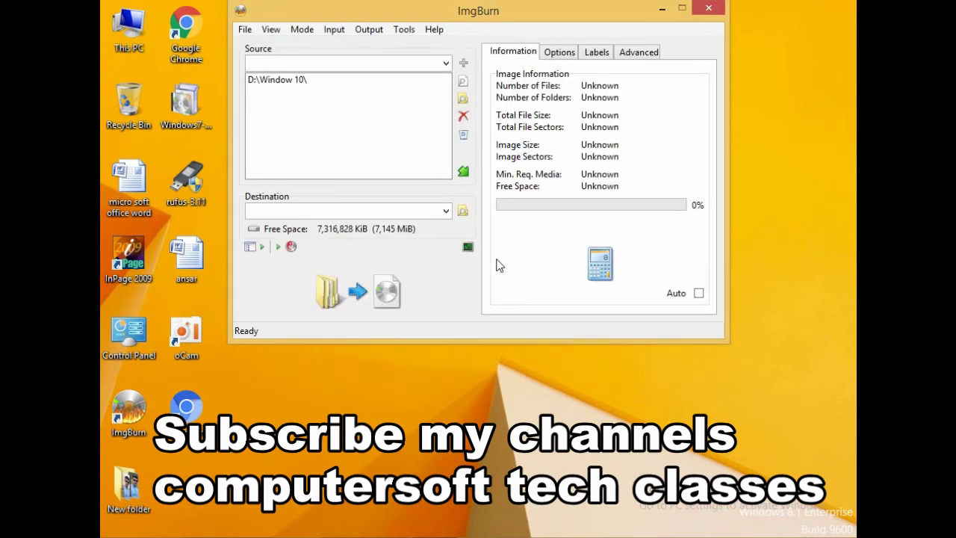
Step: Set the image destination to the Desktop with the ISO file name Window 10
{"action": "left_click", "coordinate": [463, 210]}
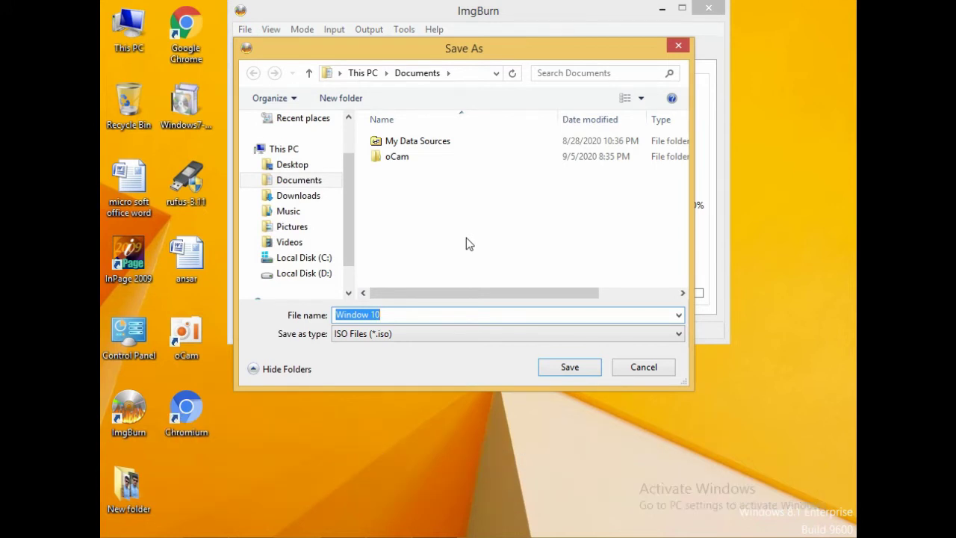
{"action": "left_click", "coordinate": [292, 165]}
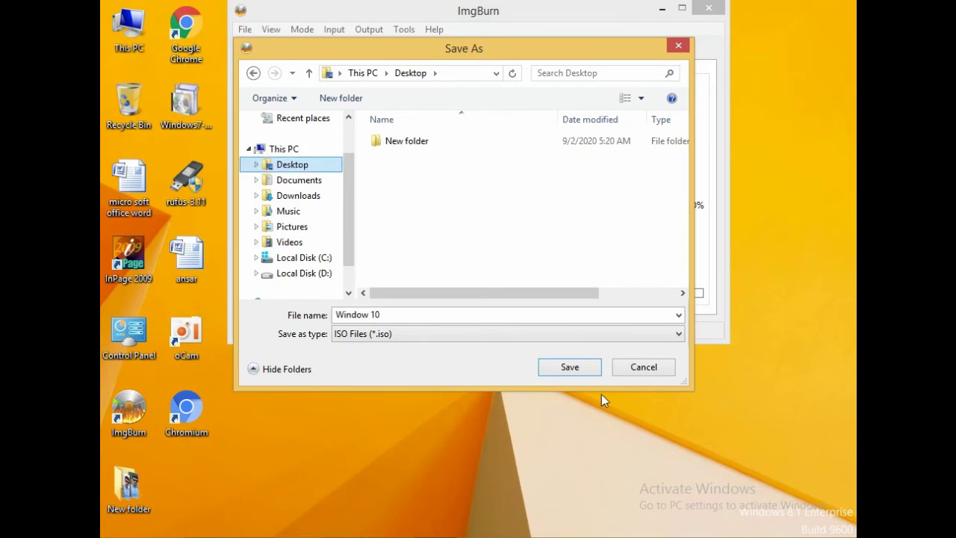
{"action": "left_click", "coordinate": [571, 374]}
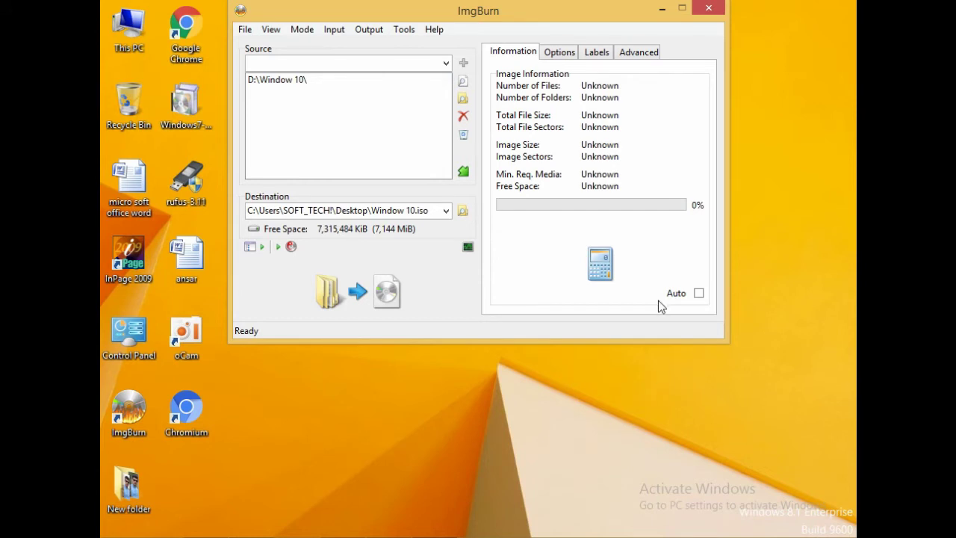
Step: Make the image bootable, using etfsboot from the Window 10 folder's boot subfolder as the boot image
{"action": "left_click", "coordinate": [639, 52]}
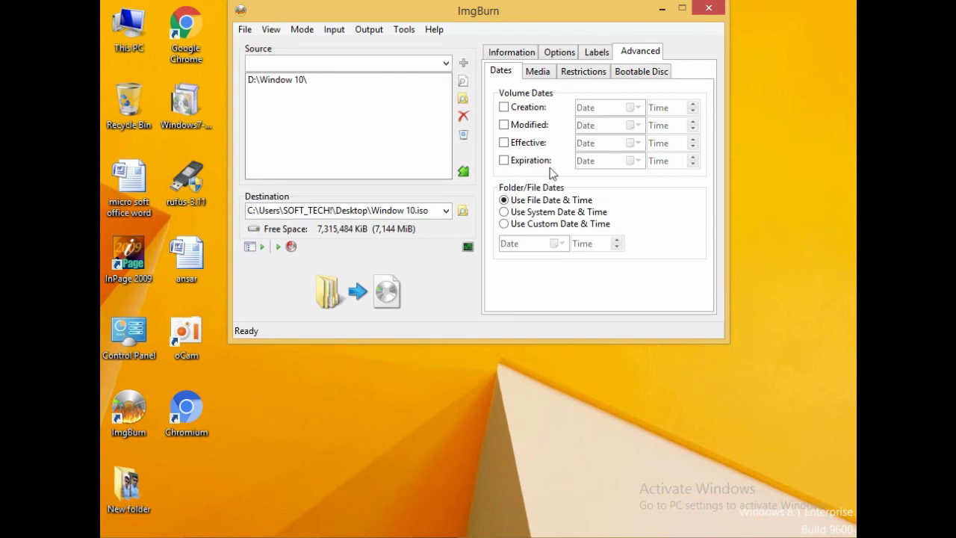
{"action": "left_click", "coordinate": [639, 75]}
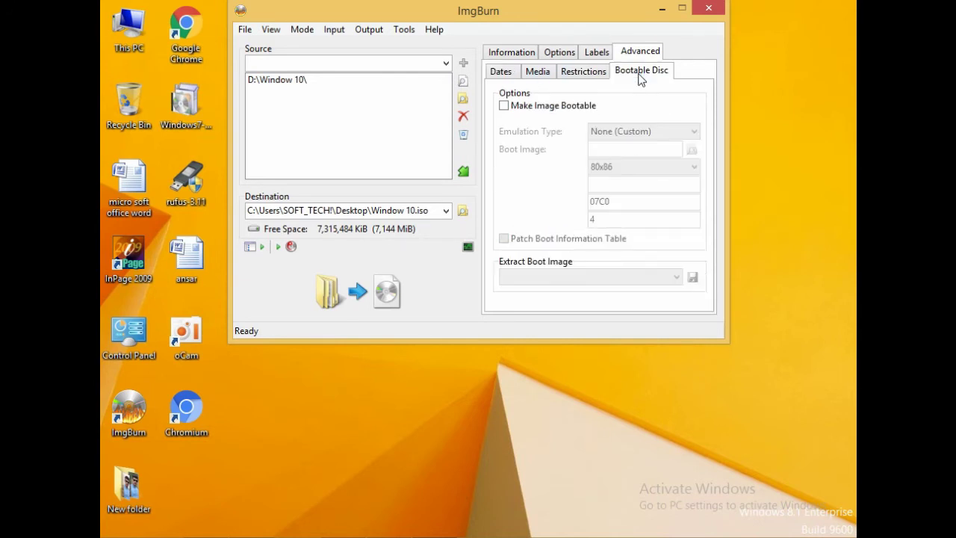
{"action": "left_click", "coordinate": [505, 109]}
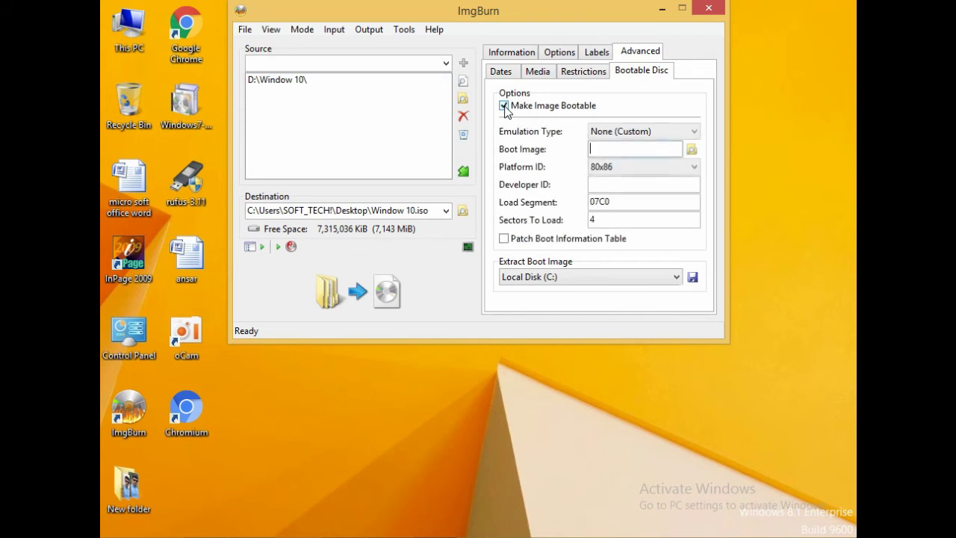
{"action": "left_click", "coordinate": [692, 151]}
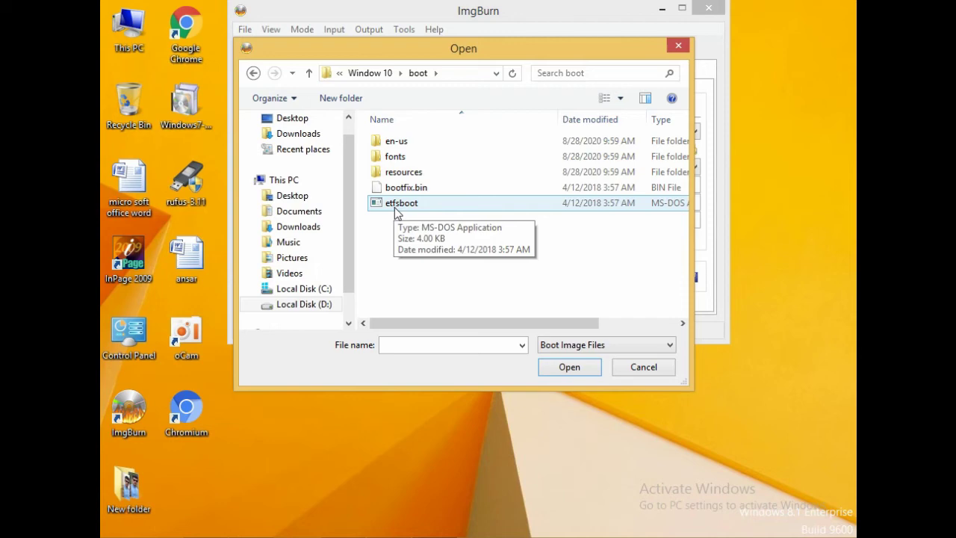
{"action": "left_click", "coordinate": [401, 212]}
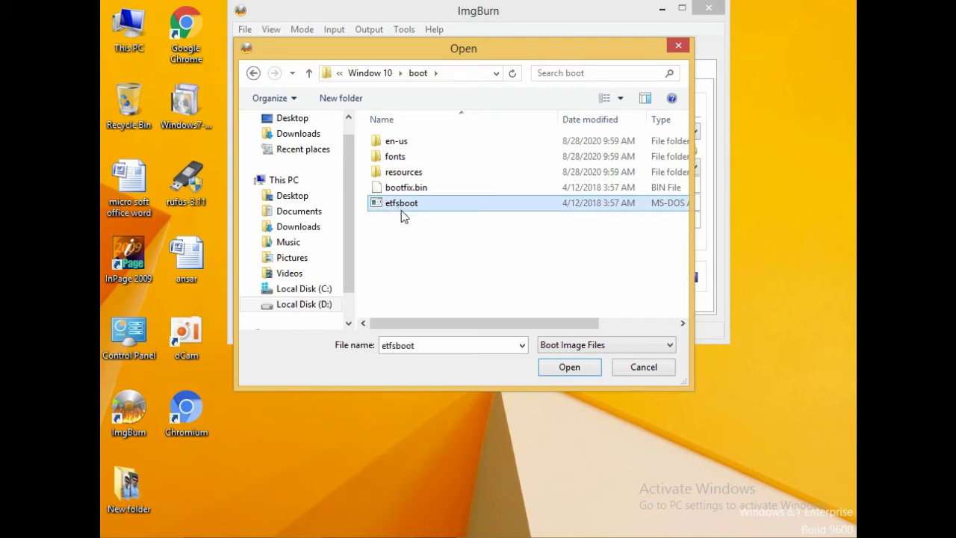
{"action": "left_click", "coordinate": [580, 371]}
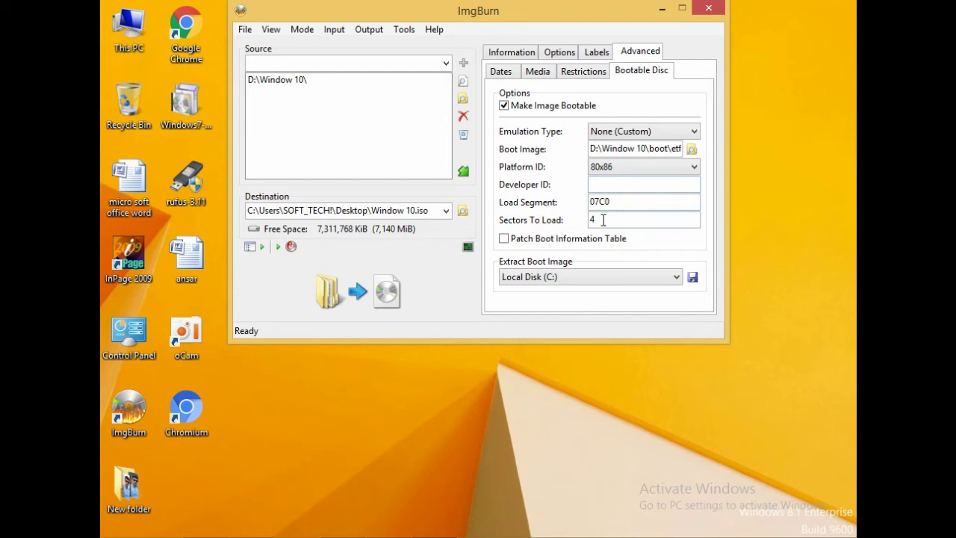
Step: Set the bootable disc's sectors to load to 8
{"action": "double_click", "coordinate": [592, 220]}
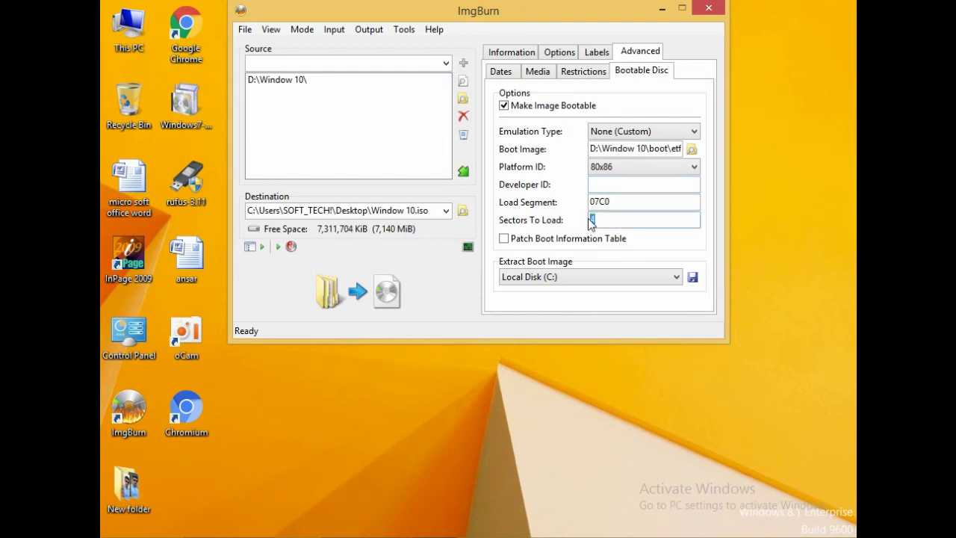
{"action": "key", "text": "BackSpace"}
{"action": "type", "text": "8"}
Step: Build the image with only the contents of the Window 10 folder, accepting the suggested volume label and image summary
{"action": "left_click", "coordinate": [351, 296]}
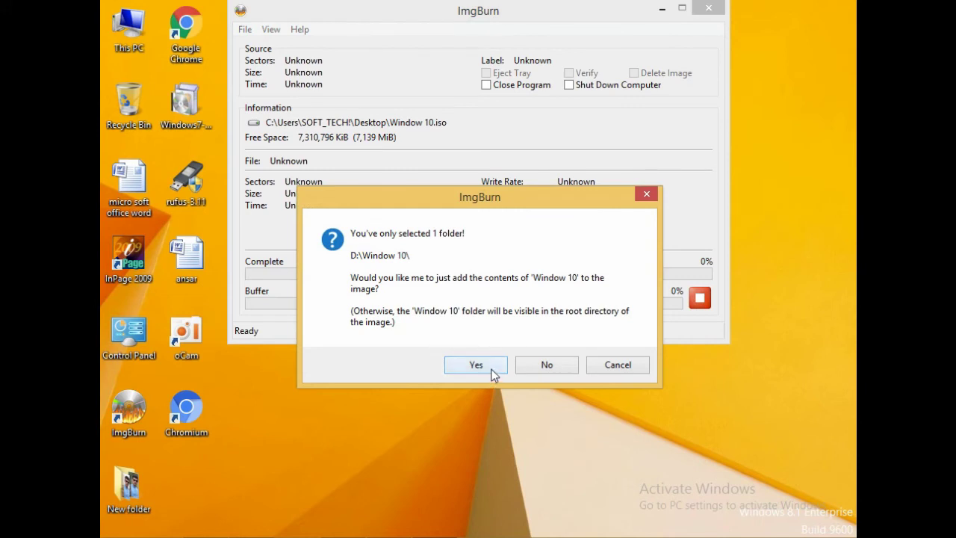
{"action": "left_click", "coordinate": [489, 369]}
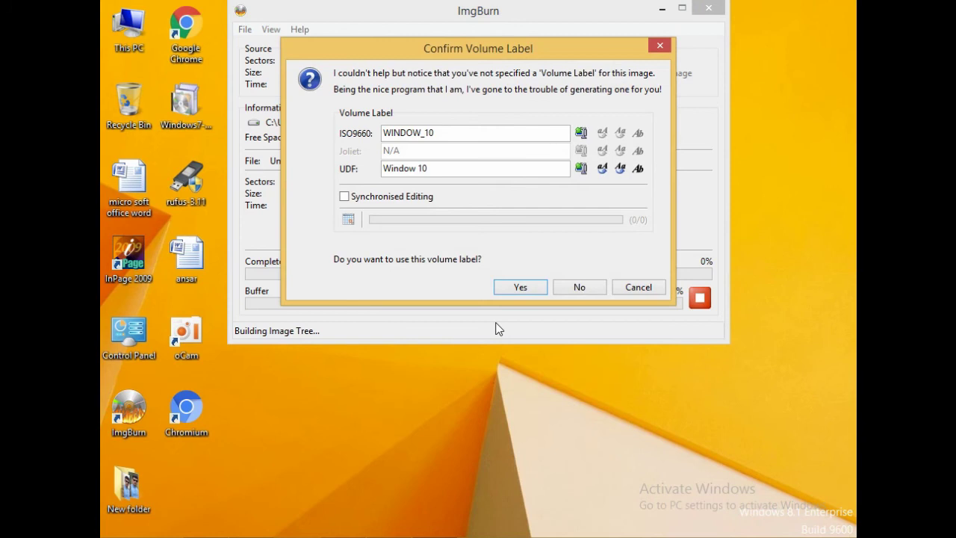
{"action": "left_click", "coordinate": [524, 291]}
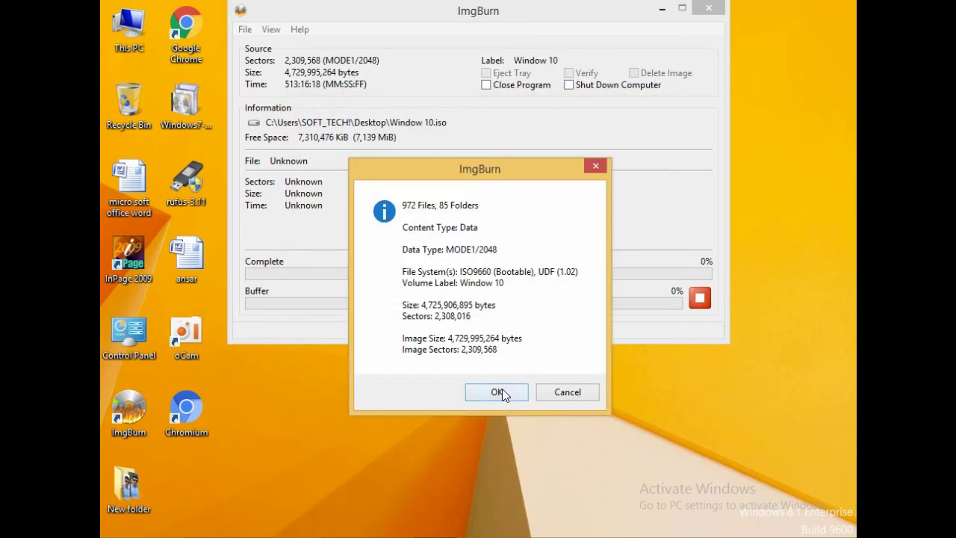
{"action": "left_click", "coordinate": [499, 393]}
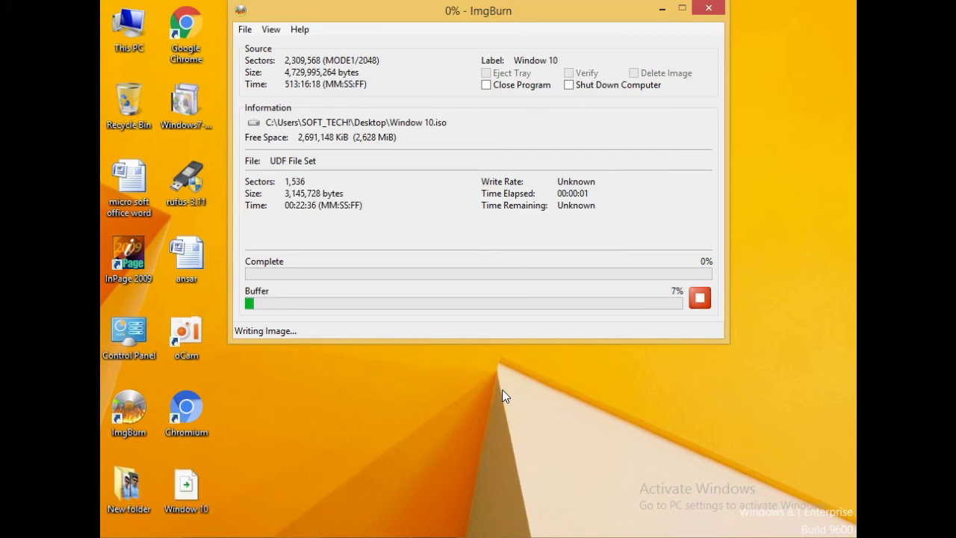